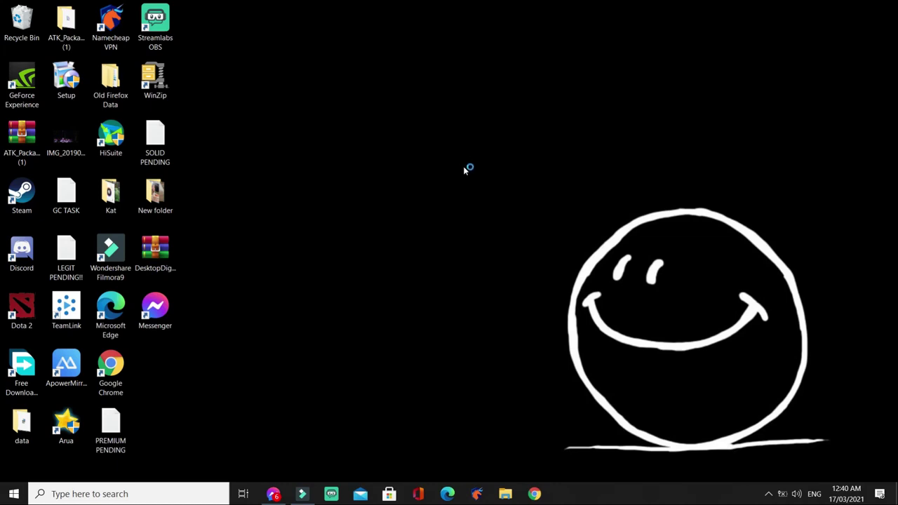
- Close the Settings window and refresh the desktop
left_click(589, 18)
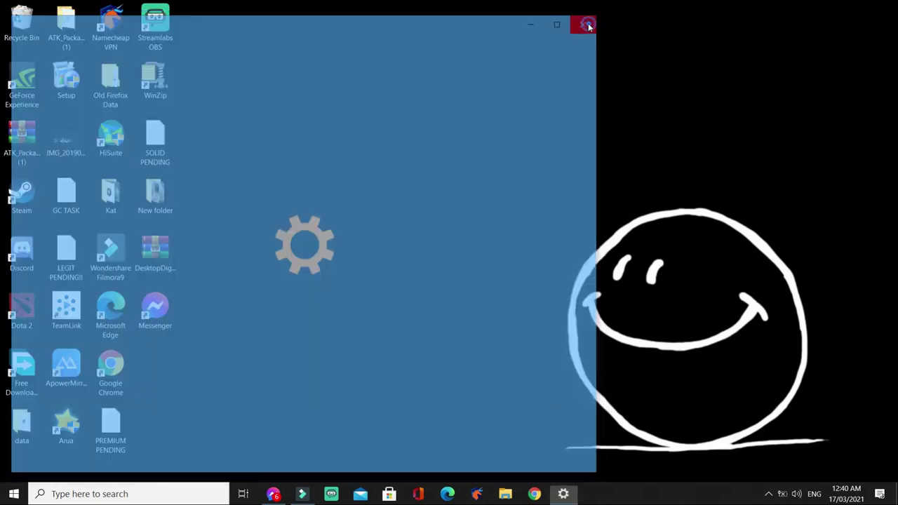
right_click(491, 192)
left_click(512, 227)
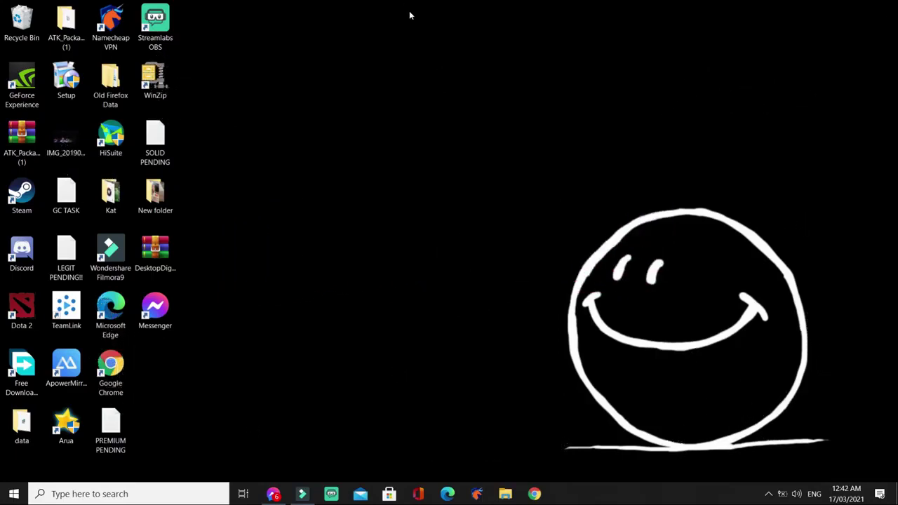
- Google 'desktopdigitalclock' in Chrome and open the softwareok.com DesktopDigitalClock 3.21 page
left_click(535, 495)
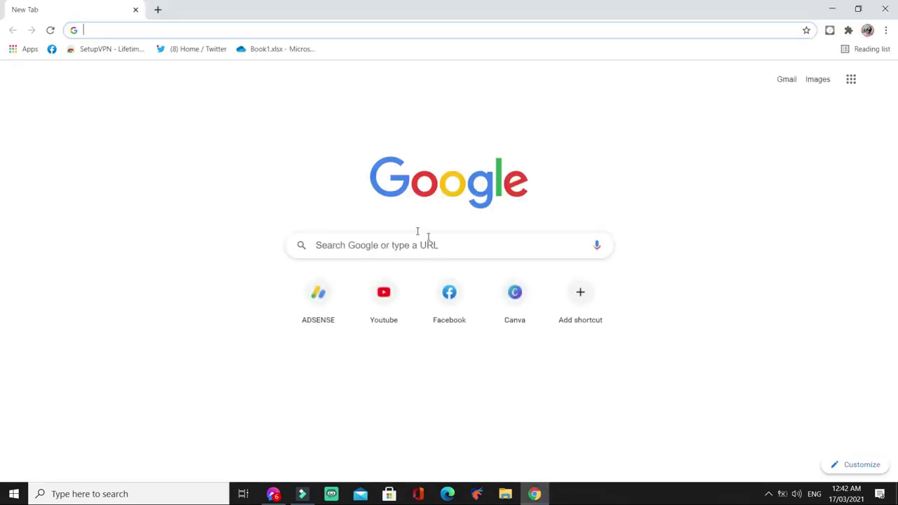
left_click(393, 251)
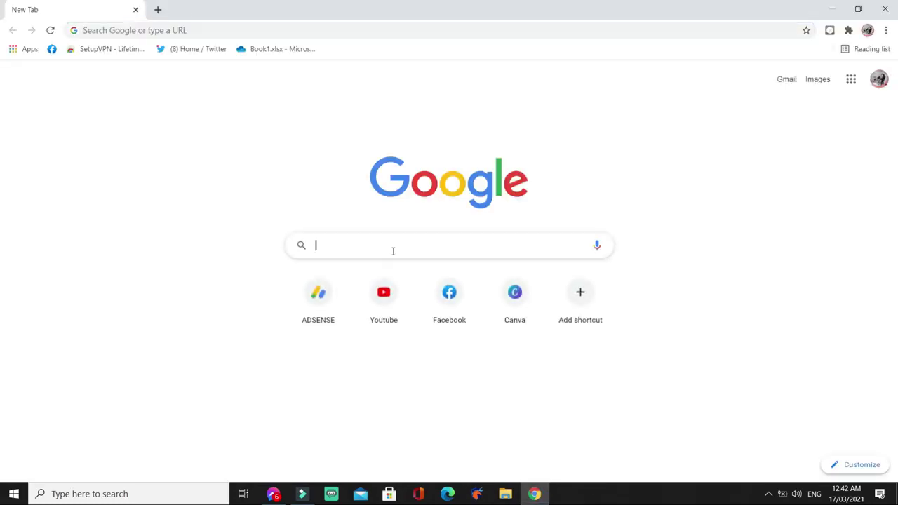
type("desktopdigitalclock")
key("Return")
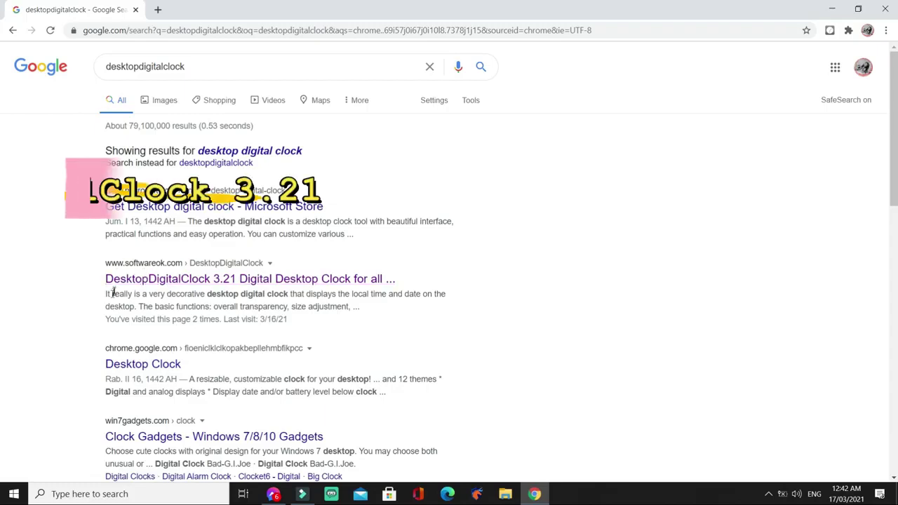
left_click(272, 282)
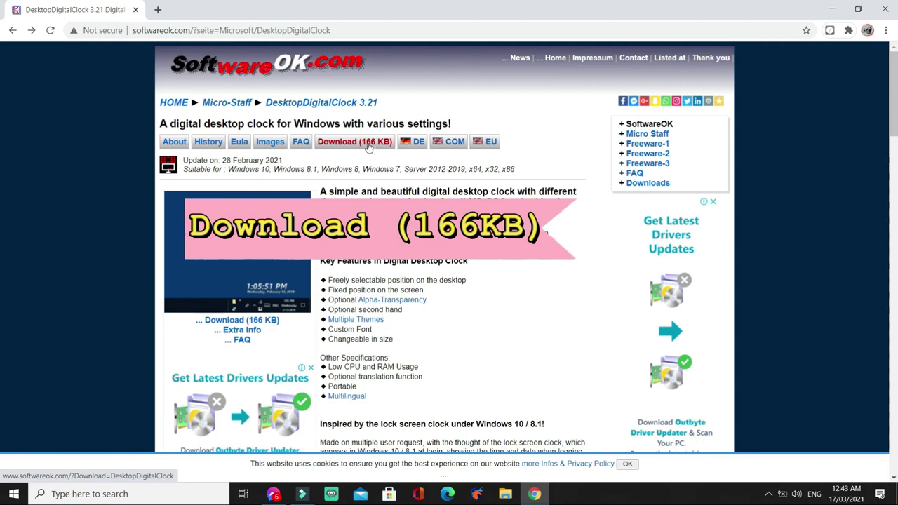
- Go to the Download (166 KB) page and download DesktopDigitalClock.zip
left_click(367, 146)
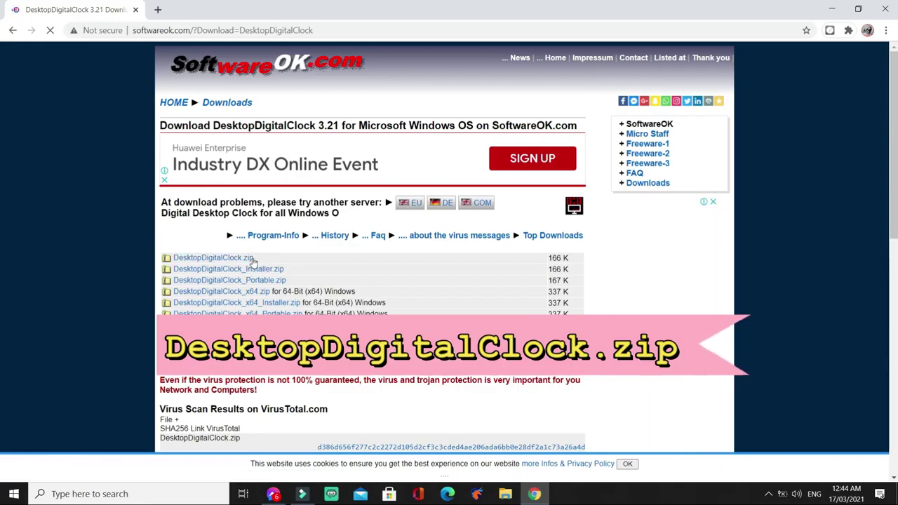
left_click(199, 259)
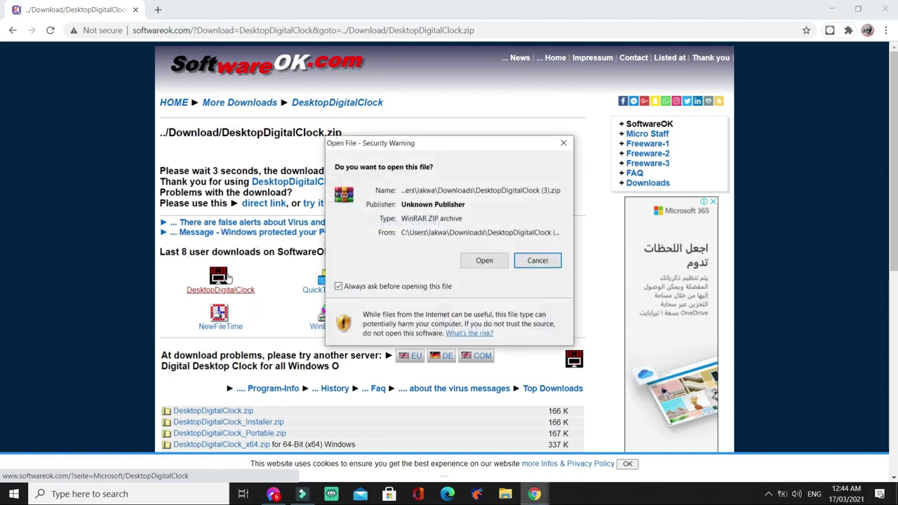
- Open the downloaded zip in WinRAR, dismissing the licence reminder
left_click(498, 263)
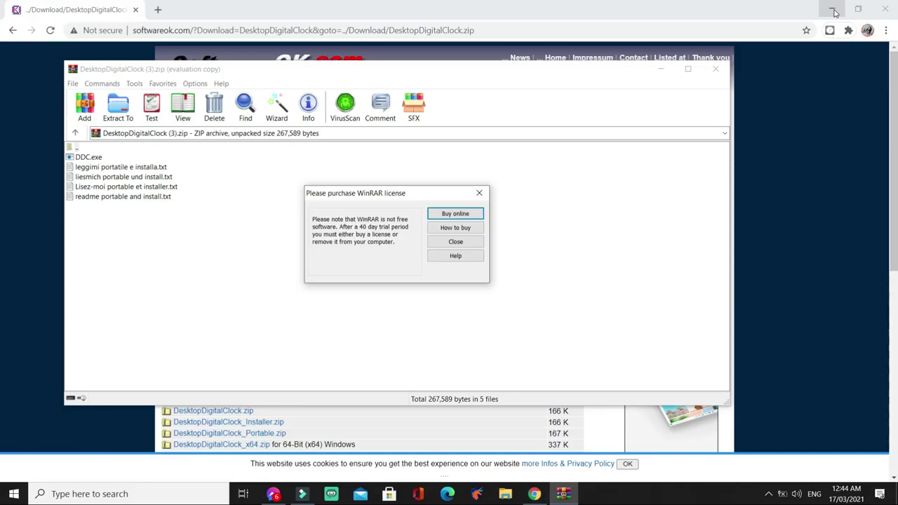
left_click(833, 11)
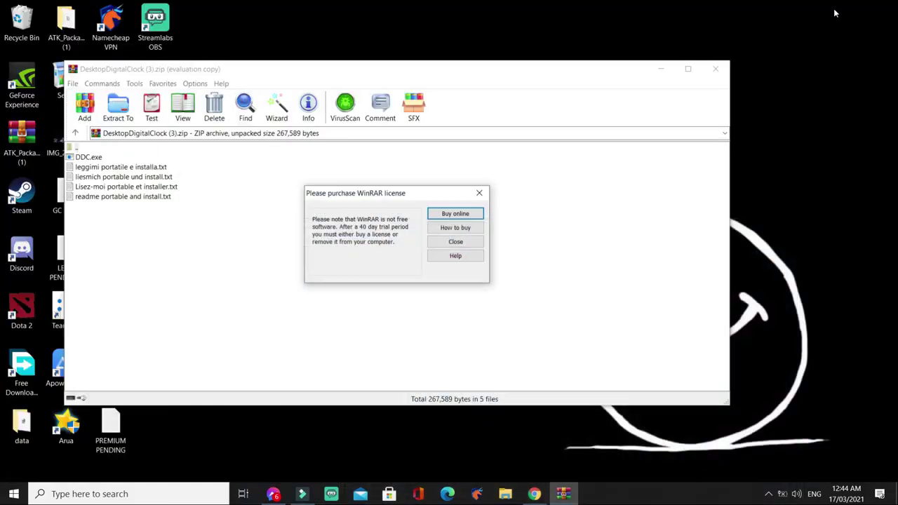
left_click(471, 243)
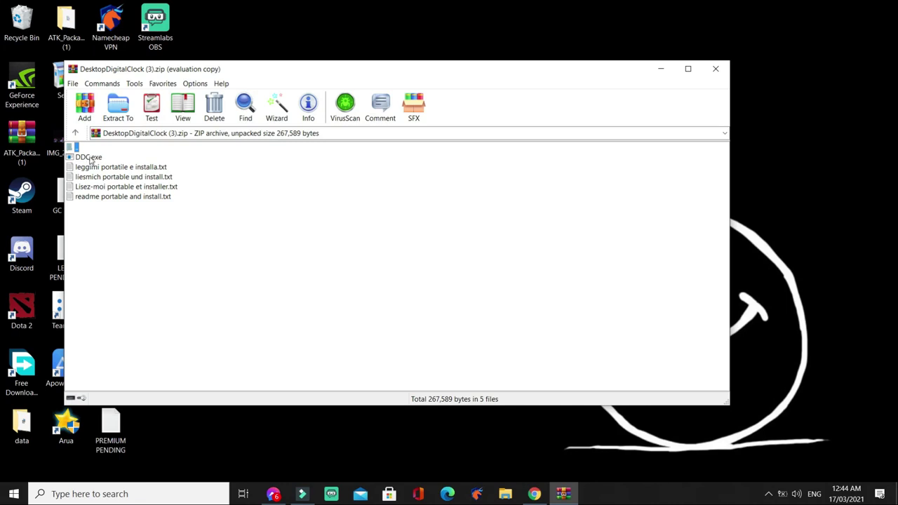
- Run DDC.exe from the archive to start the desktop clock, then close WinRAR
double_click(90, 158)
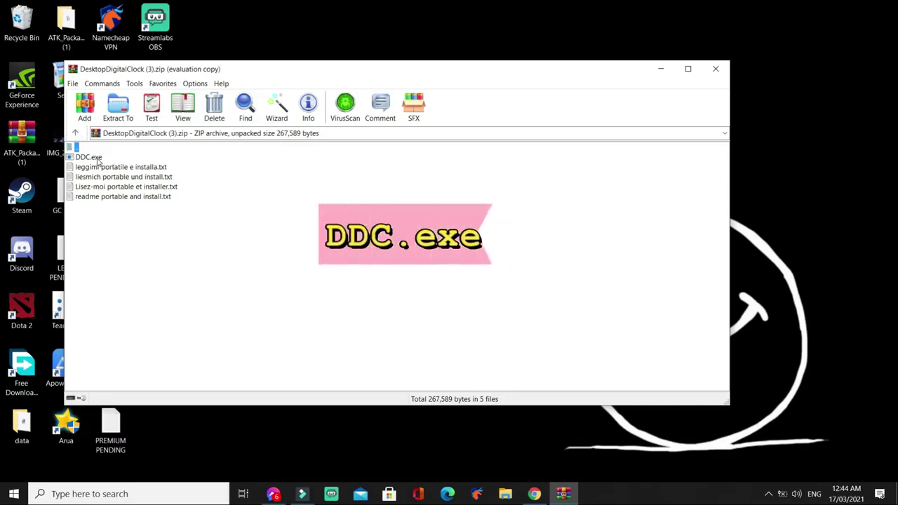
left_click(98, 158)
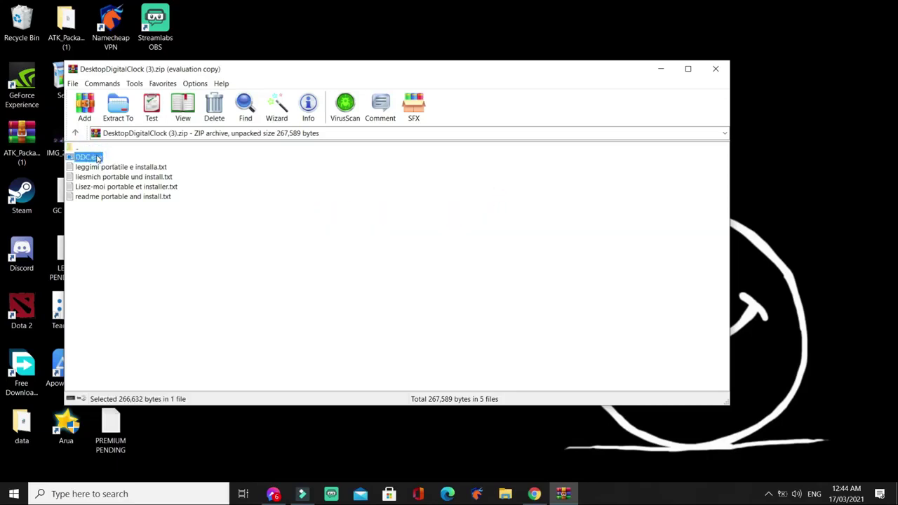
left_click(98, 159)
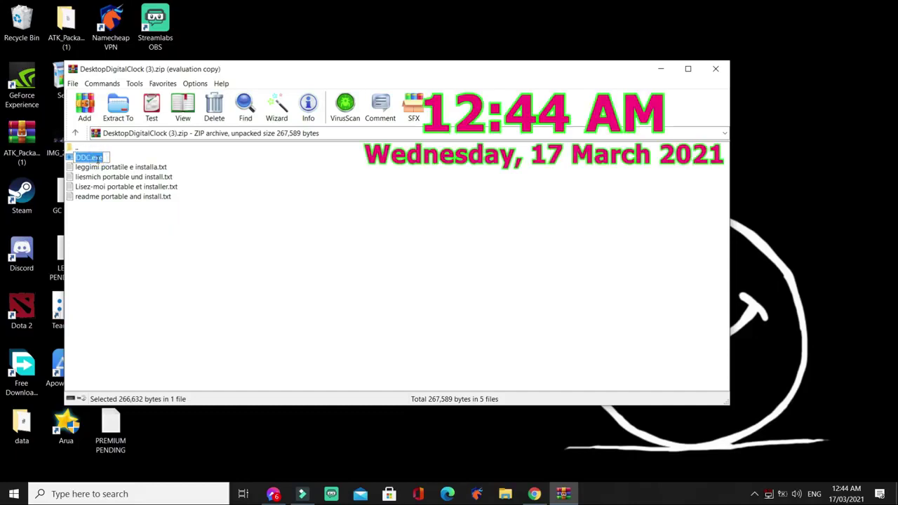
left_click(236, 199)
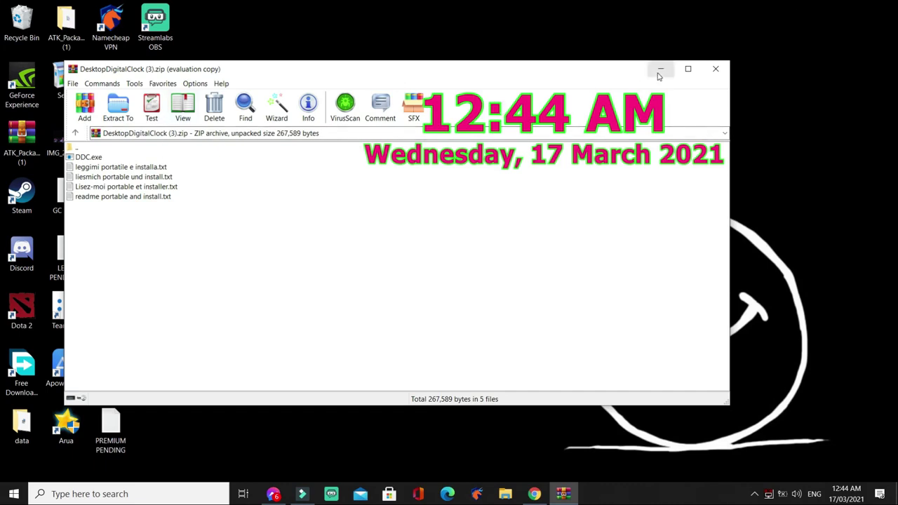
left_click(715, 69)
- Move the clock icon aside and copy the DesktopDigitalClock (3) zip from File Explorer
left_click_drag(168, 274, 301, 275)
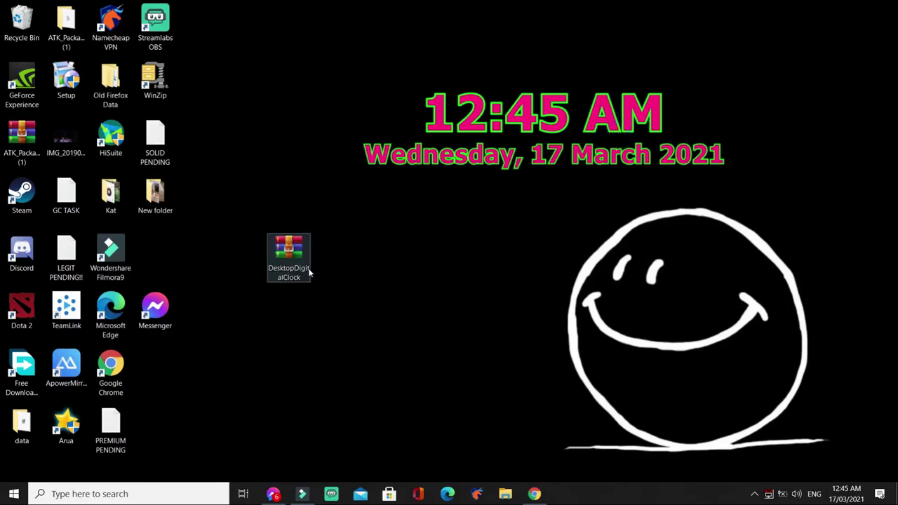
left_click(314, 290)
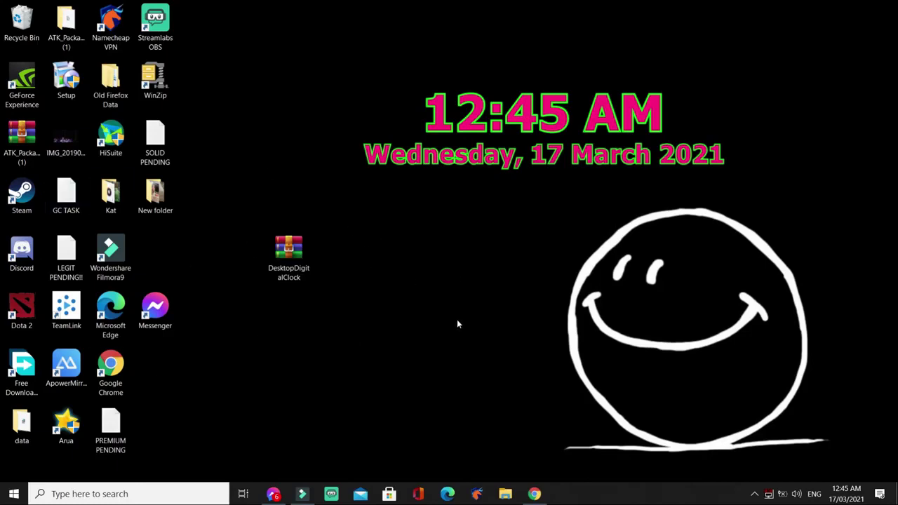
left_click(506, 496)
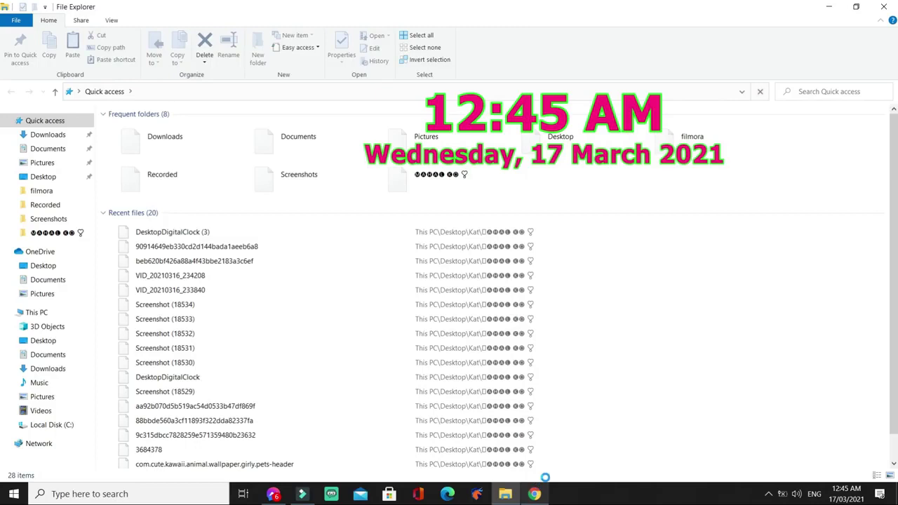
left_click(163, 233)
right_click(163, 233)
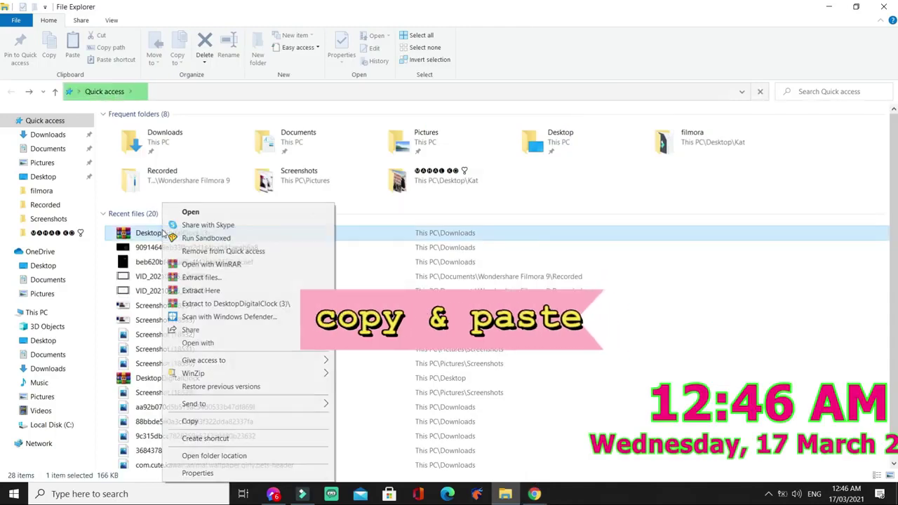
left_click(226, 422)
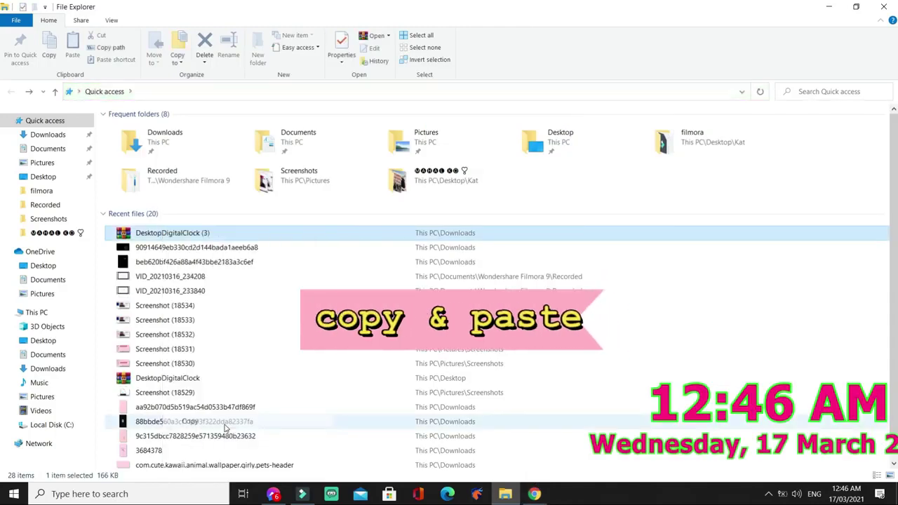
- Paste the zip onto the desktop, then delete the duplicate DesktopDigitalClock (3) archive
left_click(830, 8)
right_click(368, 106)
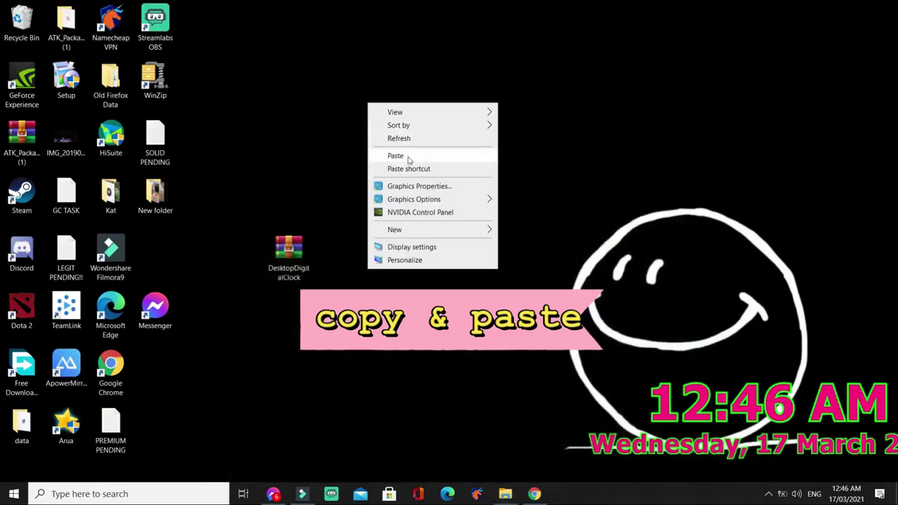
left_click(410, 156)
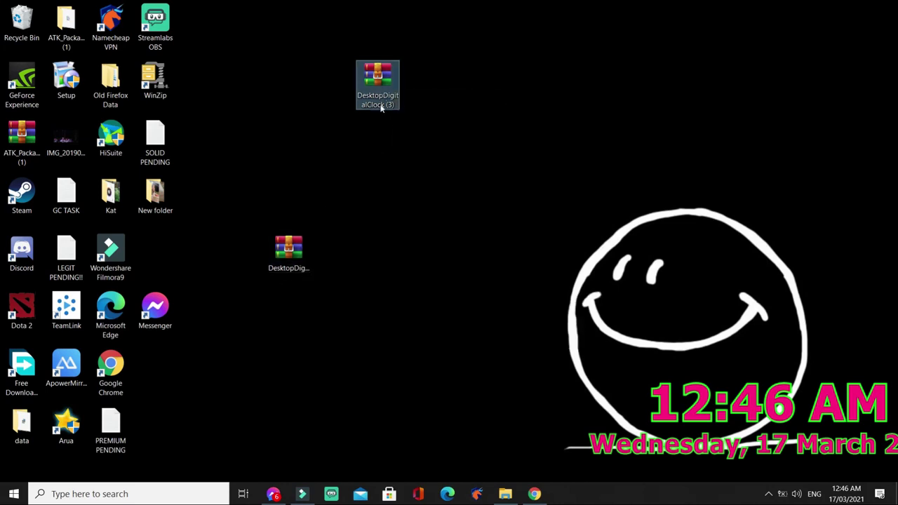
right_click(390, 83)
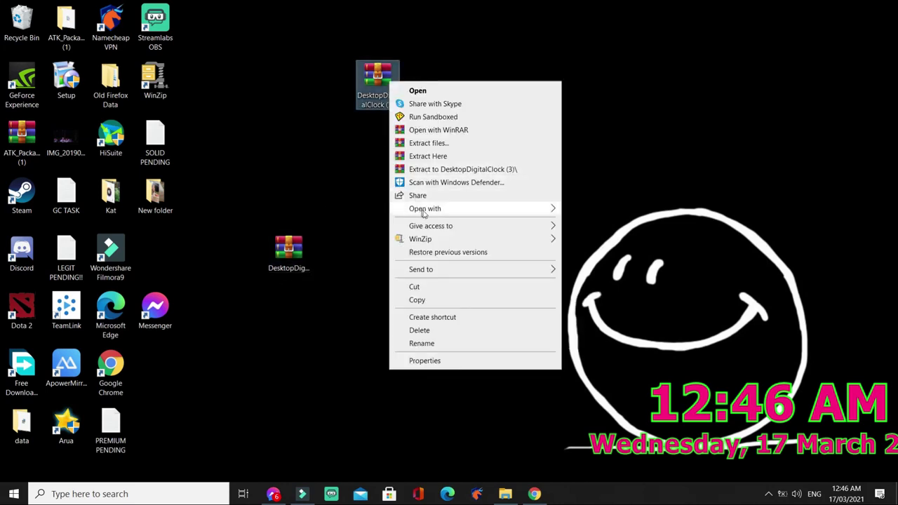
left_click(437, 330)
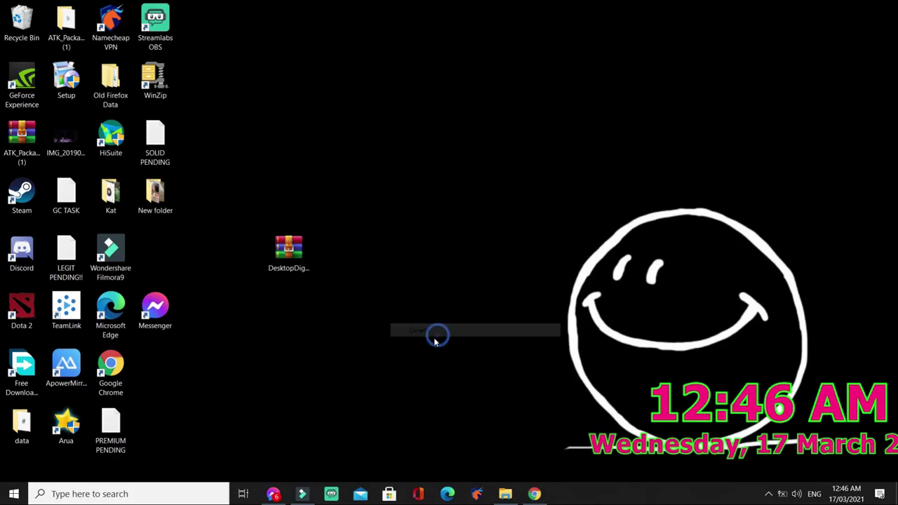
- Open DesktopDigitalClock's settings from the hidden tray icons and move the window lower
left_click(768, 494)
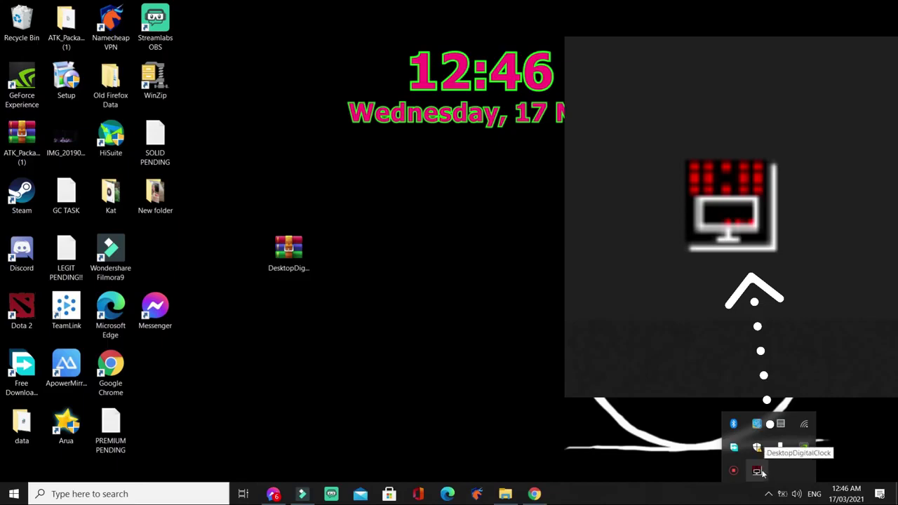
left_click(757, 471)
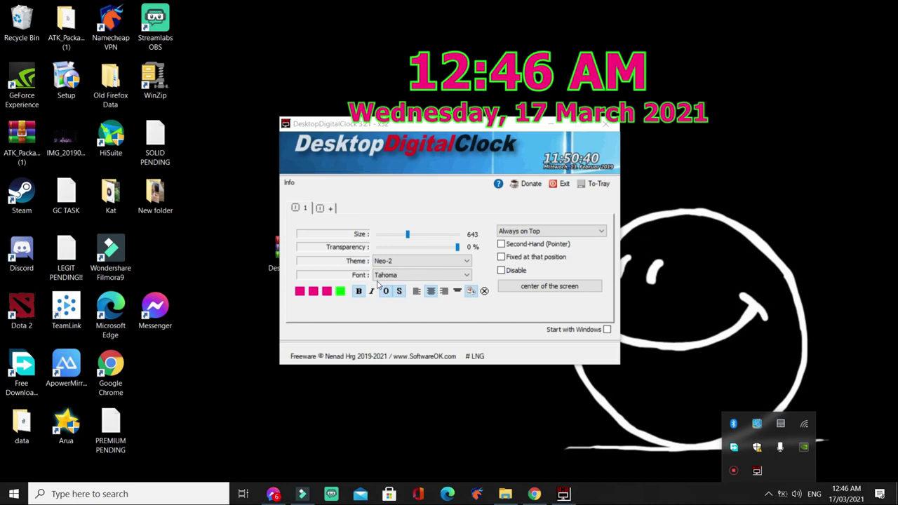
left_click_drag(362, 131, 351, 160)
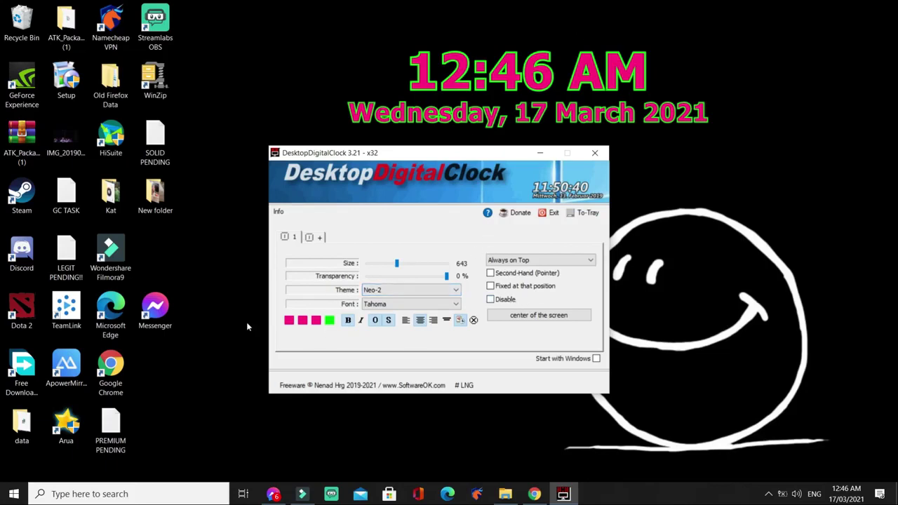
- Try the Yu Gothic Light clock font, then switch back to Tahoma
left_click(455, 305)
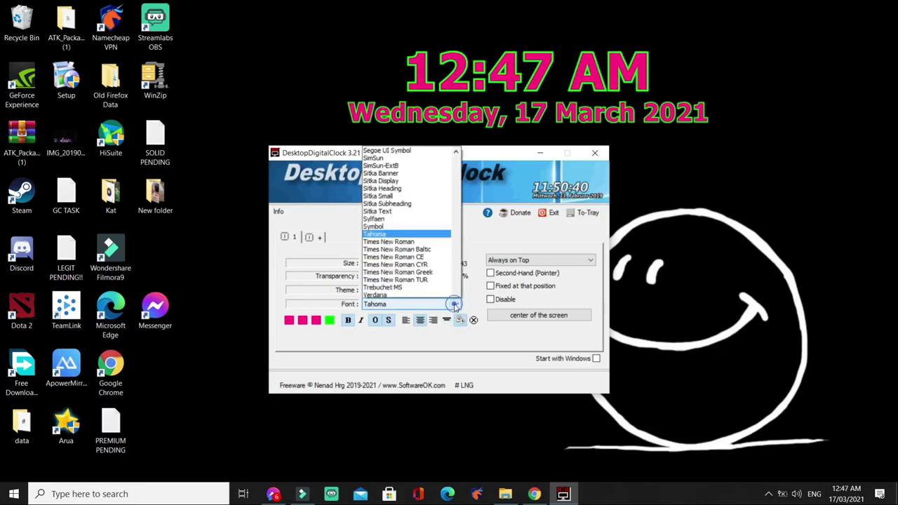
left_click(410, 255)
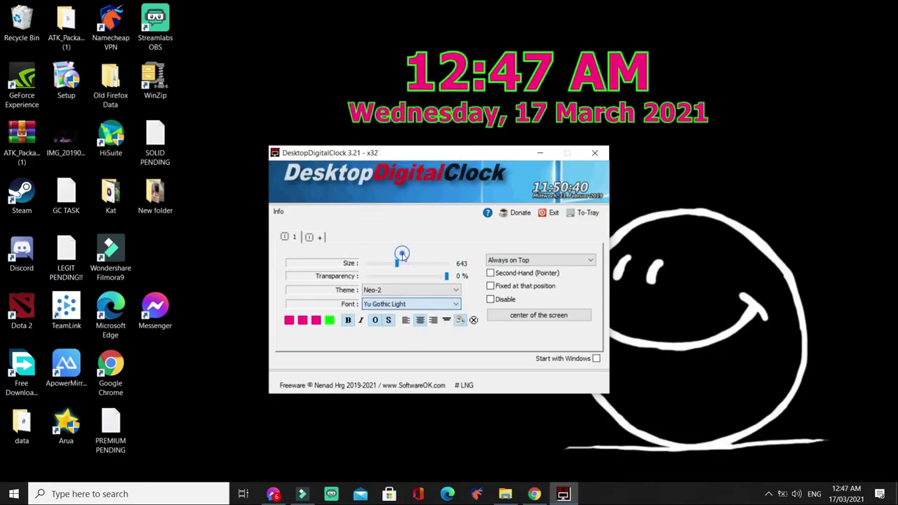
left_click(455, 305)
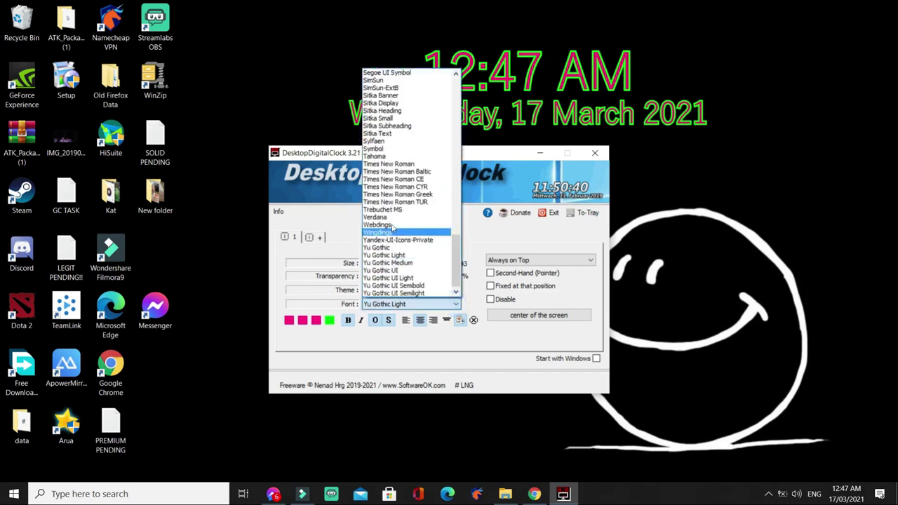
left_click(396, 156)
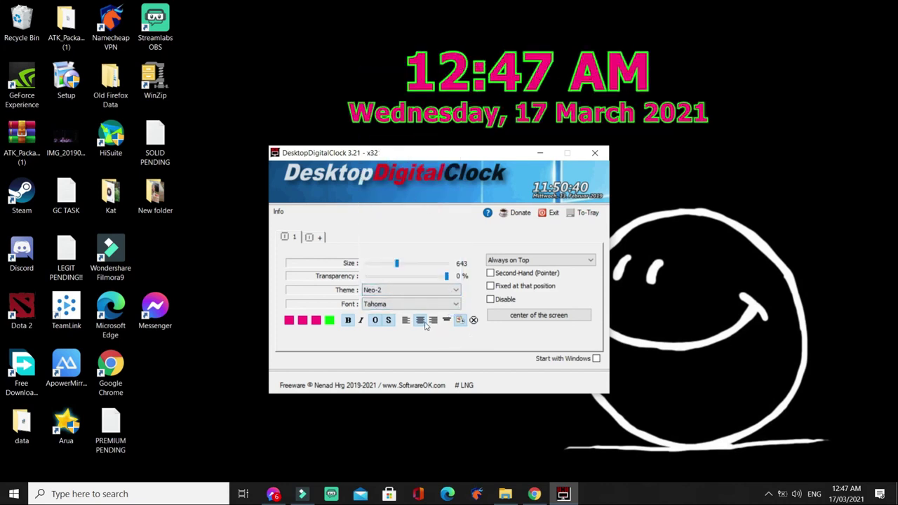
- Set clock size to 693, tick Second-Hand and Fixed at that position, then tick Disable
mouse_move(398, 268)
left_mouse_down()
mouse_move(429, 267)
mouse_move(392, 275)
mouse_move(402, 275)
left_mouse_up()
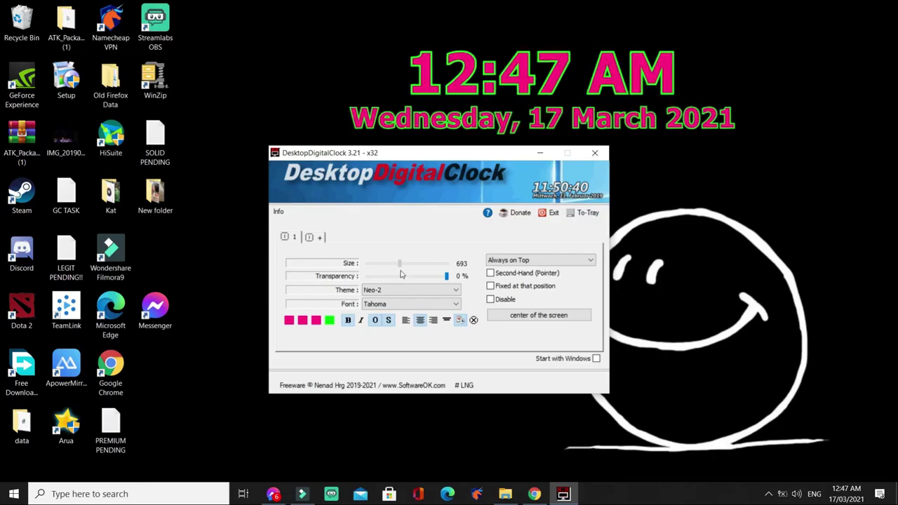
left_click(491, 275)
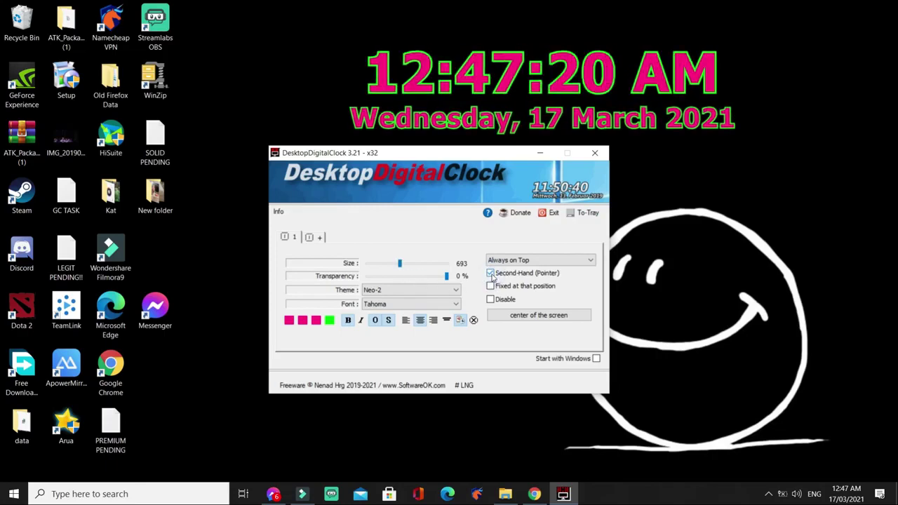
left_click(491, 286)
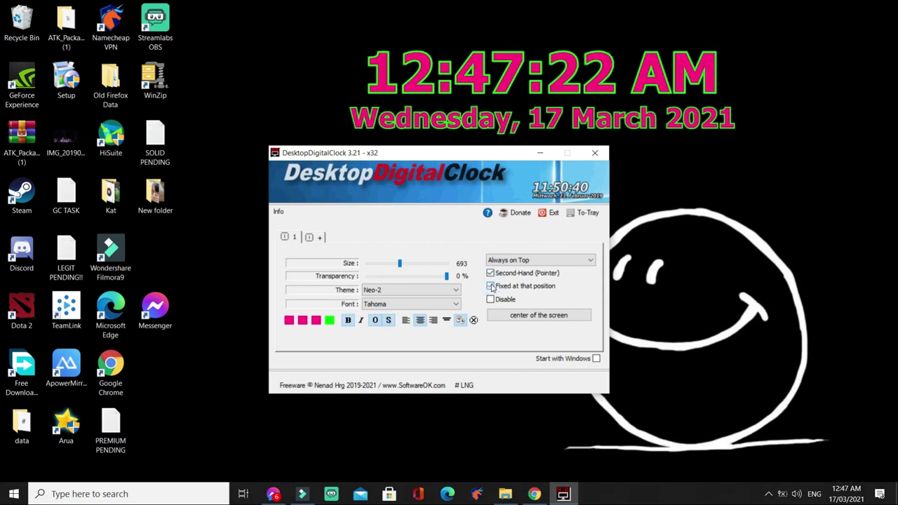
left_click(609, 102)
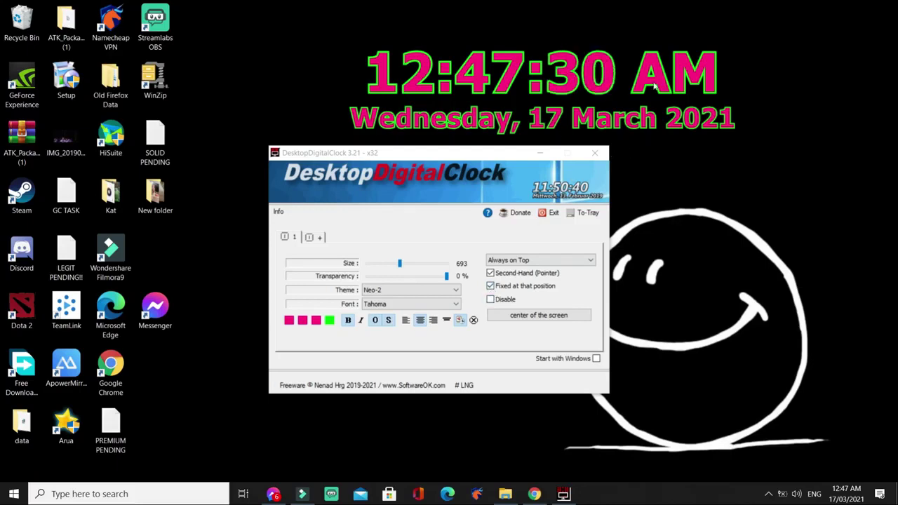
left_click(490, 299)
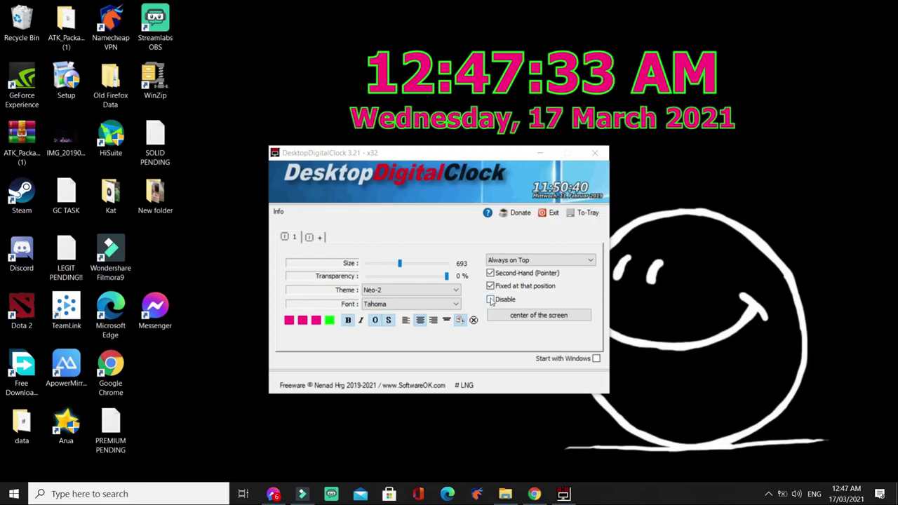
- Close the clock settings and reopen them from the hidden tray icons
left_click(596, 154)
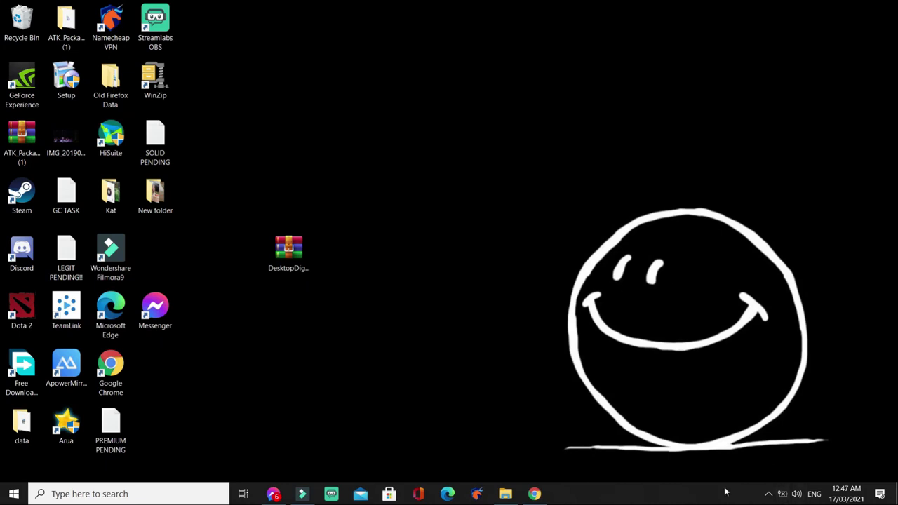
left_click(770, 495)
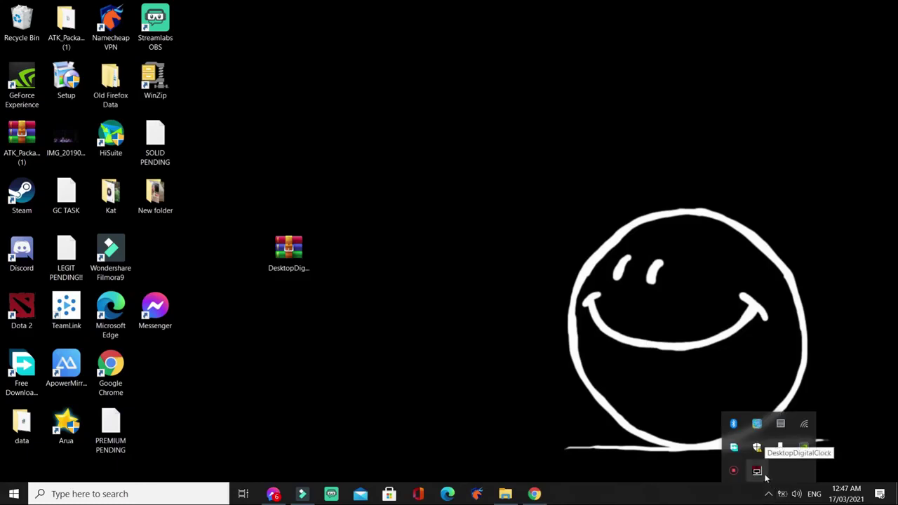
left_click(756, 471)
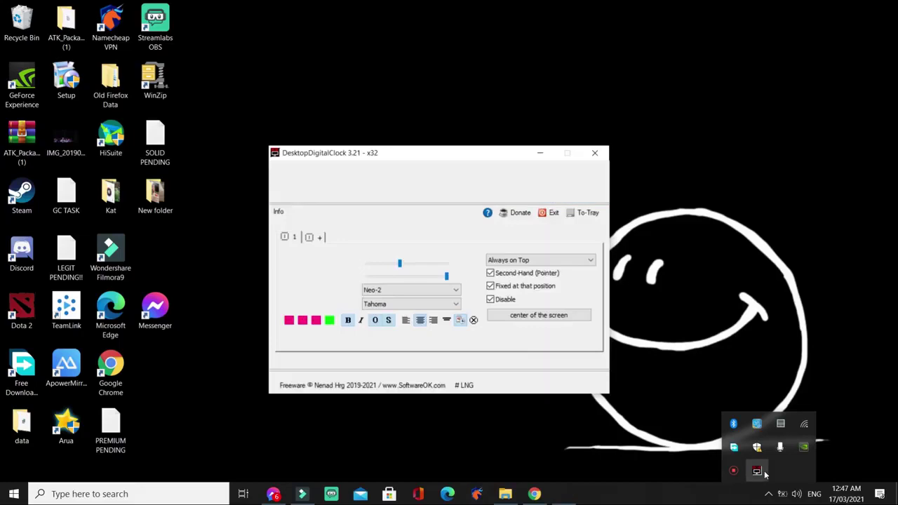
- Untick Disable, Fixed at that position and Second-Hand, then close the settings window
left_click(489, 300)
left_click(489, 285)
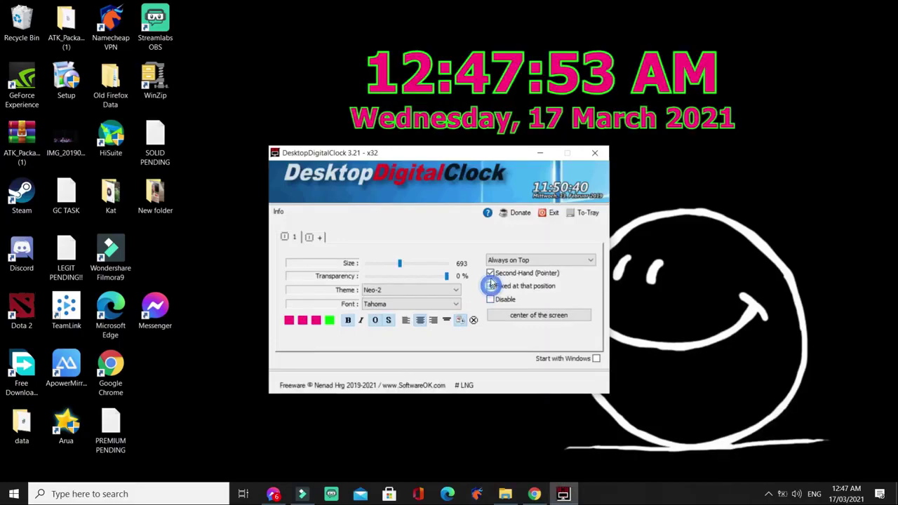
left_click(490, 272)
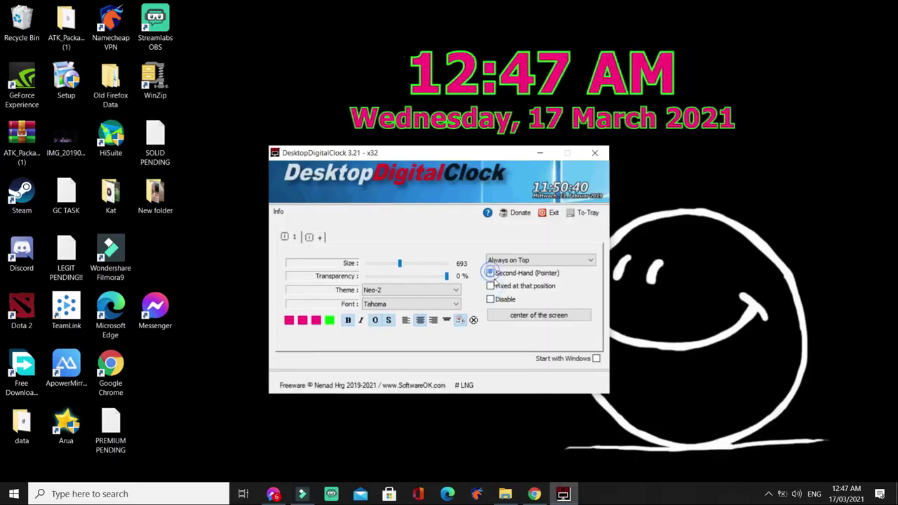
left_click(594, 153)
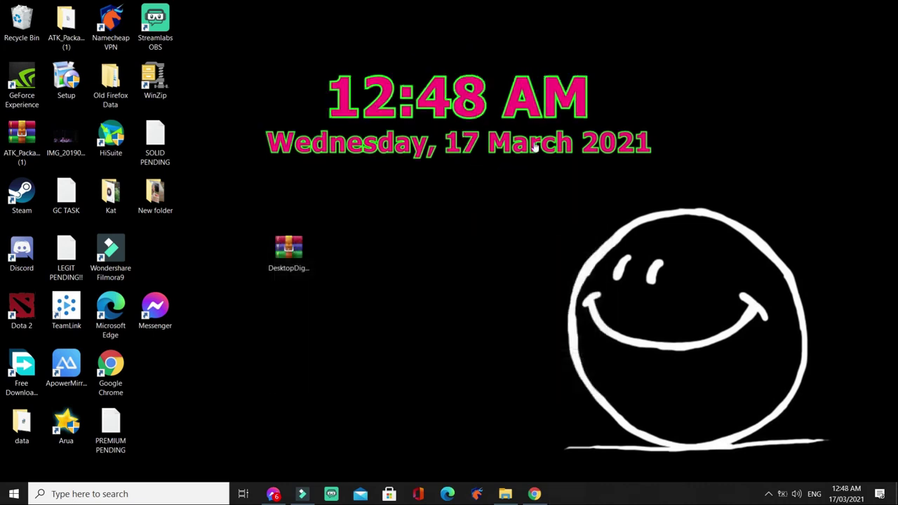